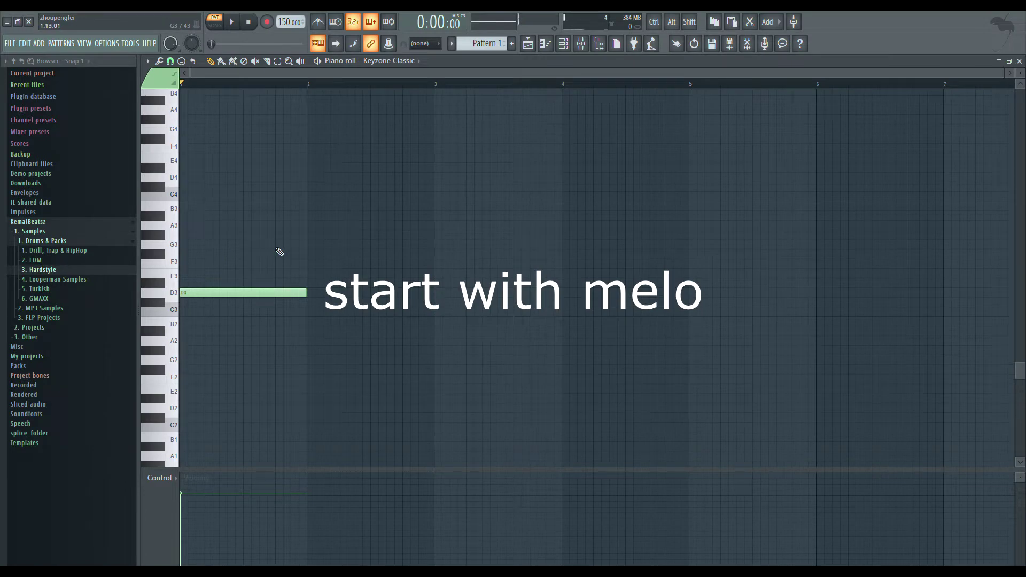
Build up the melody notes above the D3 note at the start of bar 1 in the Keyzone Classic piano roll and play the pattern.
{"action": "left_click", "coordinate": [193, 244]}
{"action": "left_click", "coordinate": [183, 224]}
{"action": "right_click", "coordinate": [188, 245]}
{"action": "key", "text": "space"}
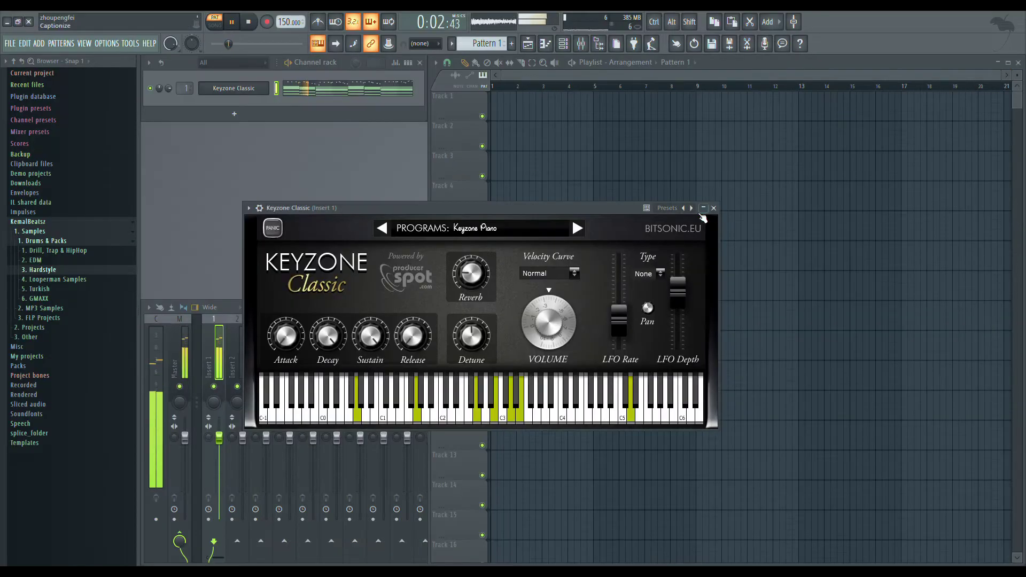
Close the Keyzone Classic plugin and browse the Drums & Packs samples down to the KSHMR Sounds folder under EDM.
{"action": "left_click", "coordinate": [713, 208]}
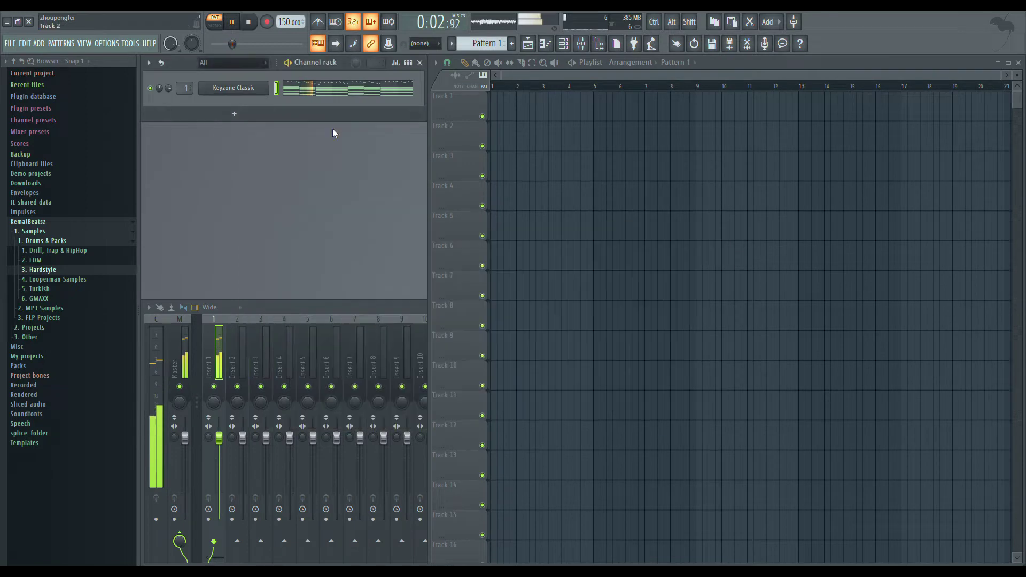
{"action": "left_click", "coordinate": [57, 241]}
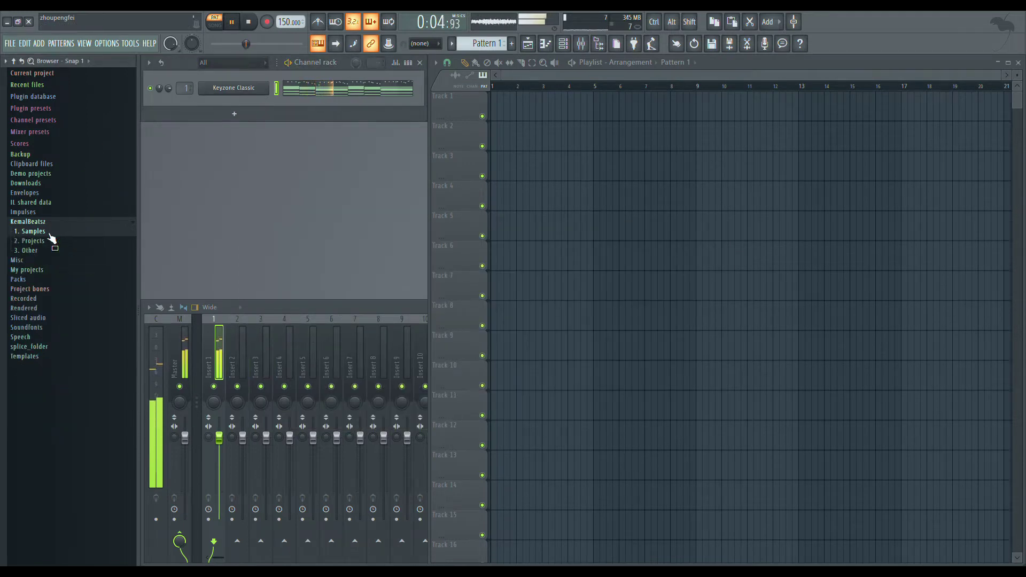
{"action": "left_click", "coordinate": [47, 241]}
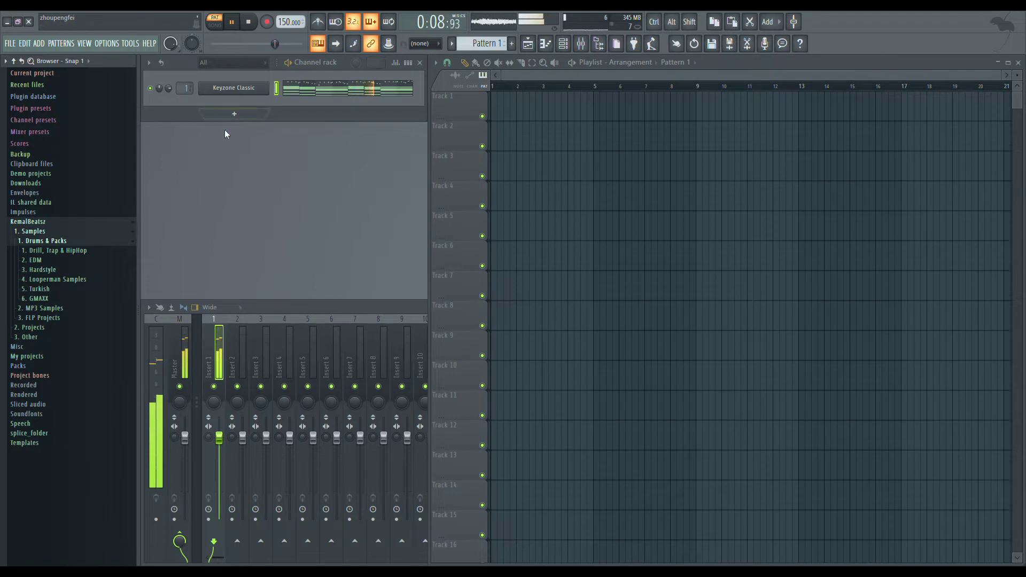
{"action": "left_click", "coordinate": [35, 260]}
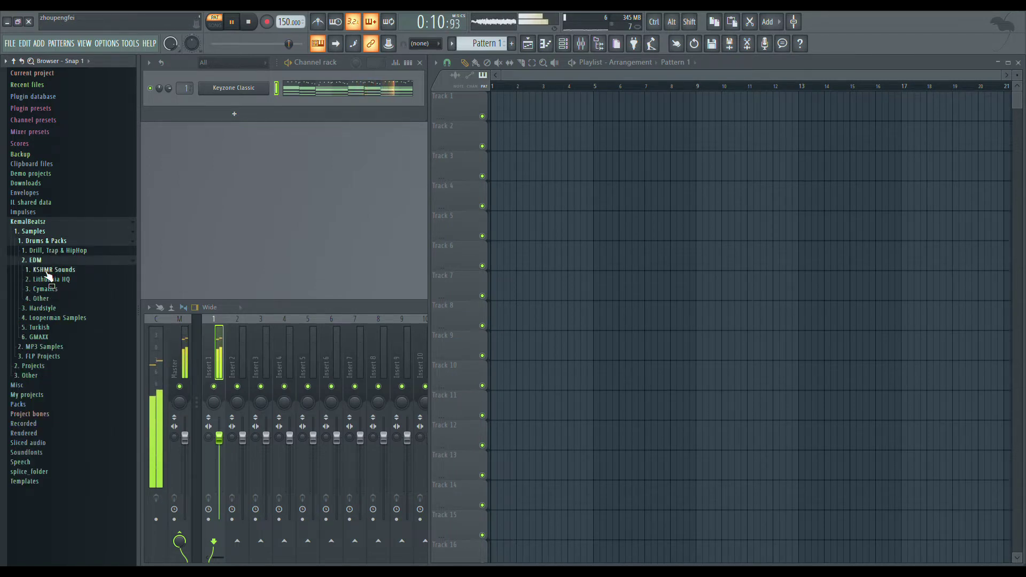
{"action": "left_click", "coordinate": [53, 270]}
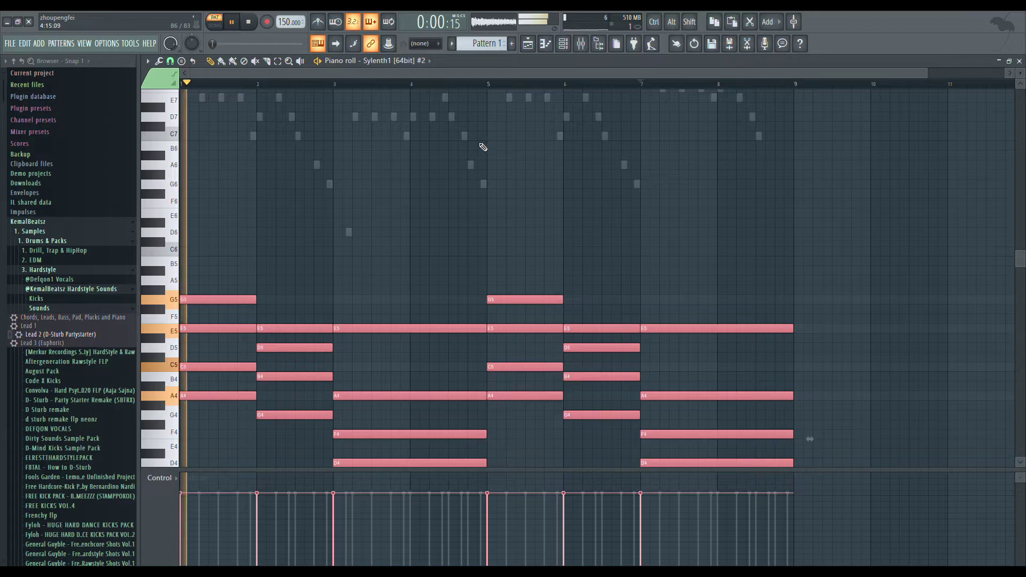
Deselect the Sylenth1 chord notes, switch to the Keyzone Classic melody notes and transpose them down one octave.
{"action": "left_click", "coordinate": [932, 439]}
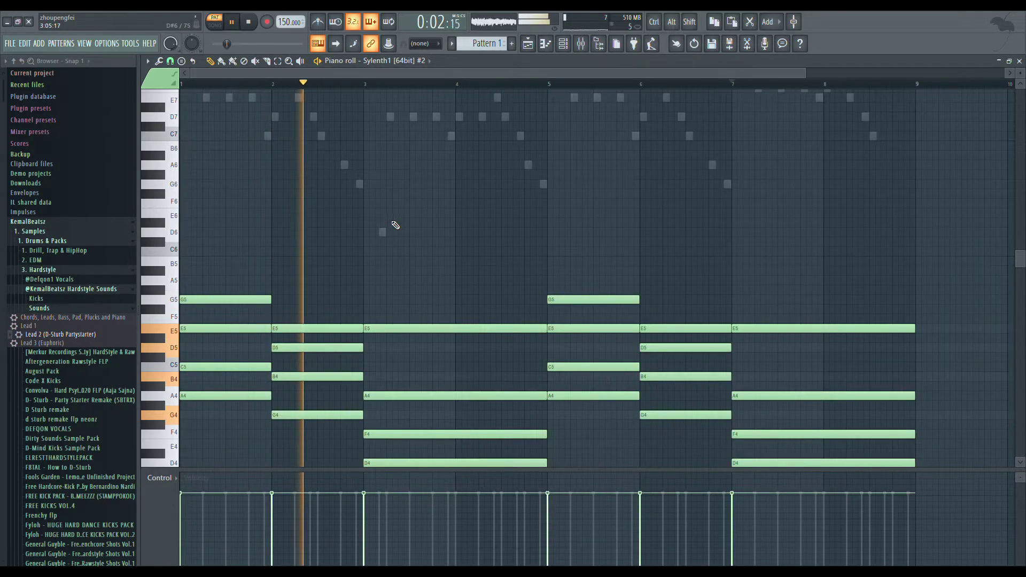
{"action": "scroll", "coordinate": [779, 211], "scroll_direction": "up", "scroll_amount": 3}
{"action": "double_click", "coordinate": [757, 145]}
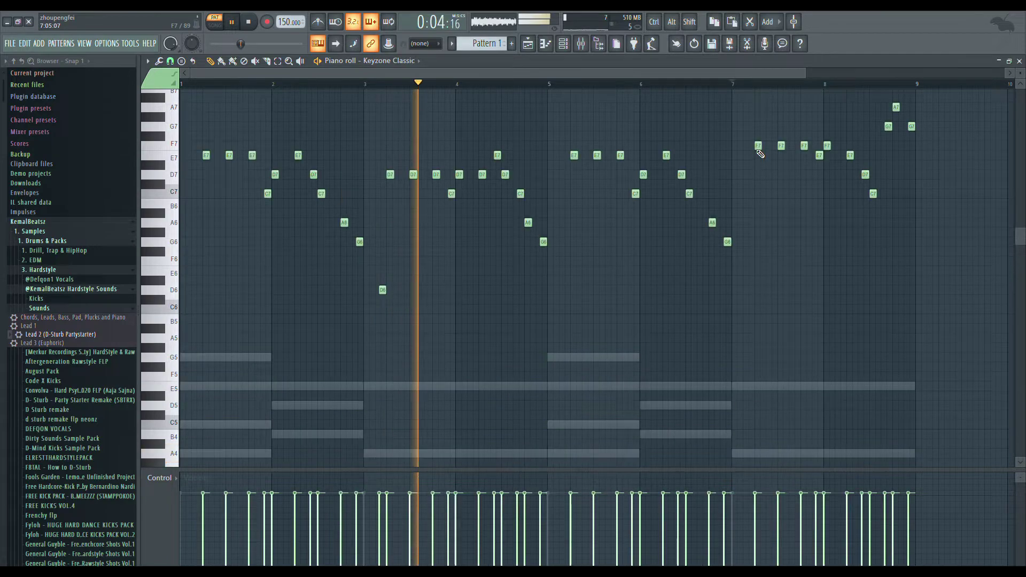
{"action": "scroll", "coordinate": [274, 292], "scroll_direction": "down", "scroll_amount": 4}
{"action": "scroll", "coordinate": [273, 291], "scroll_direction": "up", "scroll_amount": 6}
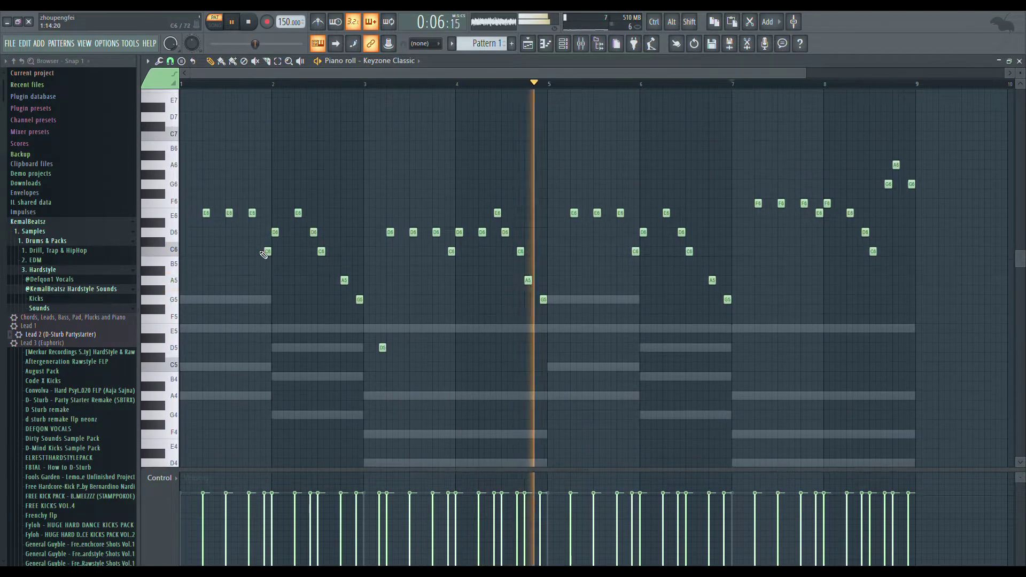
Switch back to the Sylenth1 #2 chord notes, review their chopped rhythm across the eight bars and close the piano roll.
{"action": "double_click", "coordinate": [271, 298]}
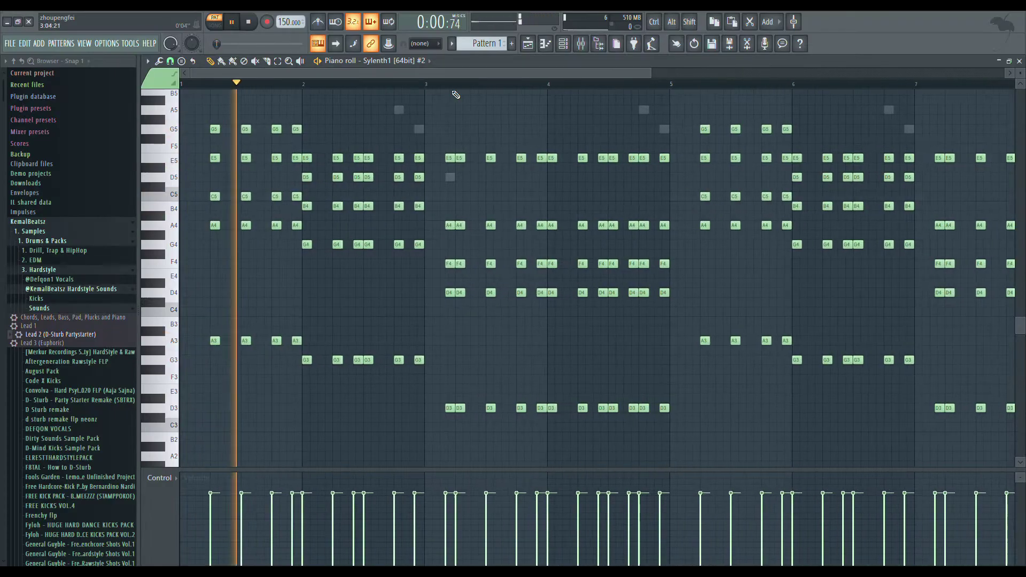
{"action": "scroll", "coordinate": [464, 130], "scroll_direction": "down", "scroll_amount": 2}
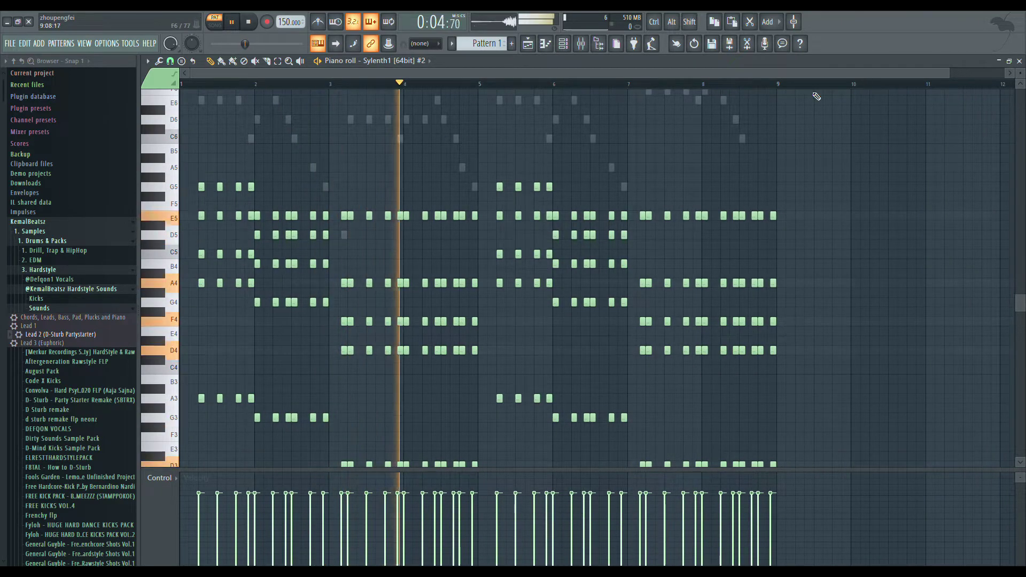
{"action": "left_click", "coordinate": [1019, 60]}
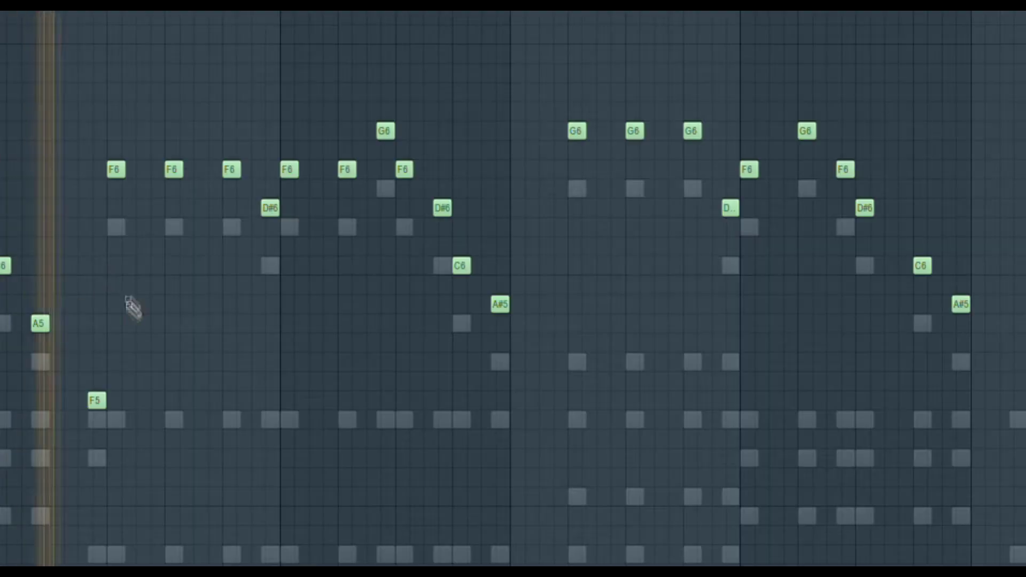
Adjust single notes of the lead melody by lowering the F5 note and raising the D#6 note.
{"action": "left_click_drag", "start_coordinate": [95, 399], "coordinate": [103, 449]}
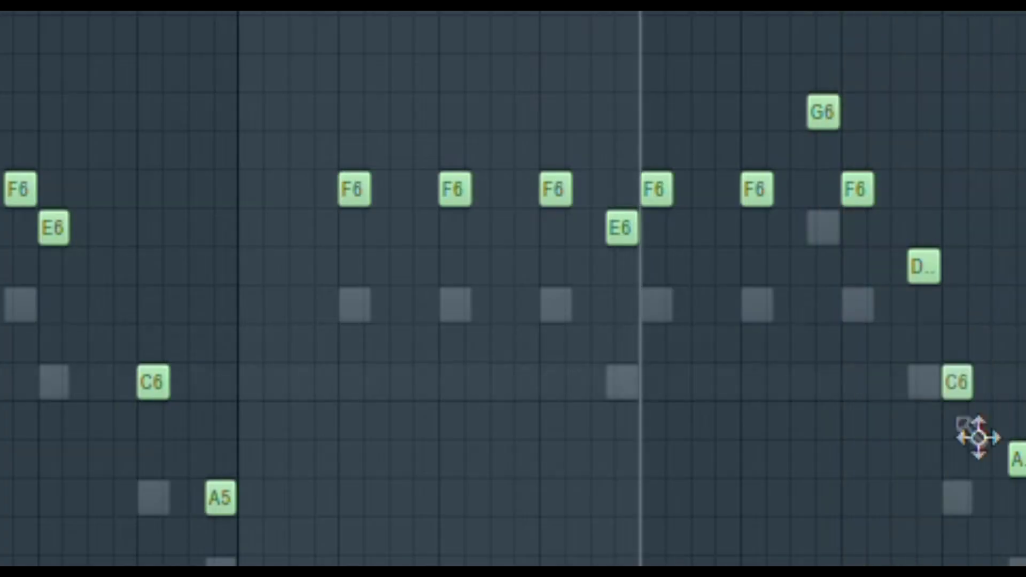
{"action": "left_click_drag", "start_coordinate": [951, 268], "coordinate": [944, 203]}
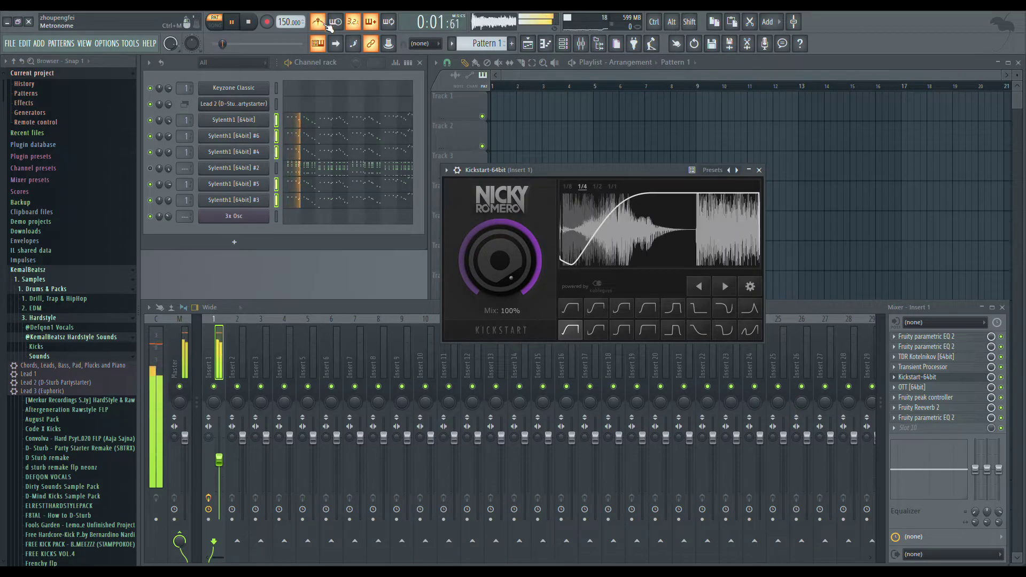
Set the Kickstart mix on the Insert 1 lead track to 50% and close the plugin.
{"action": "left_click_drag", "start_coordinate": [500, 260], "coordinate": [500, 281]}
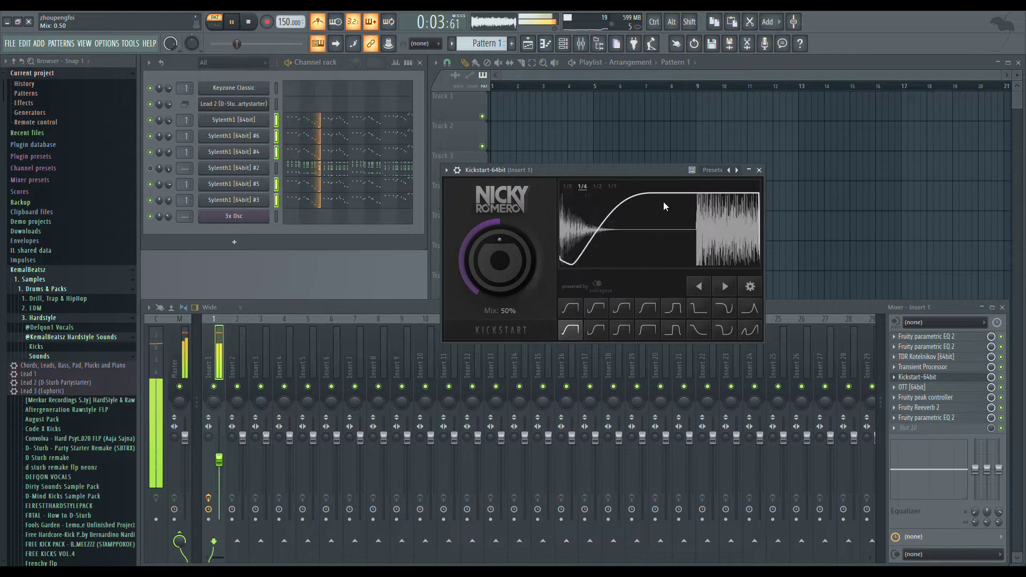
{"action": "left_click", "coordinate": [758, 170]}
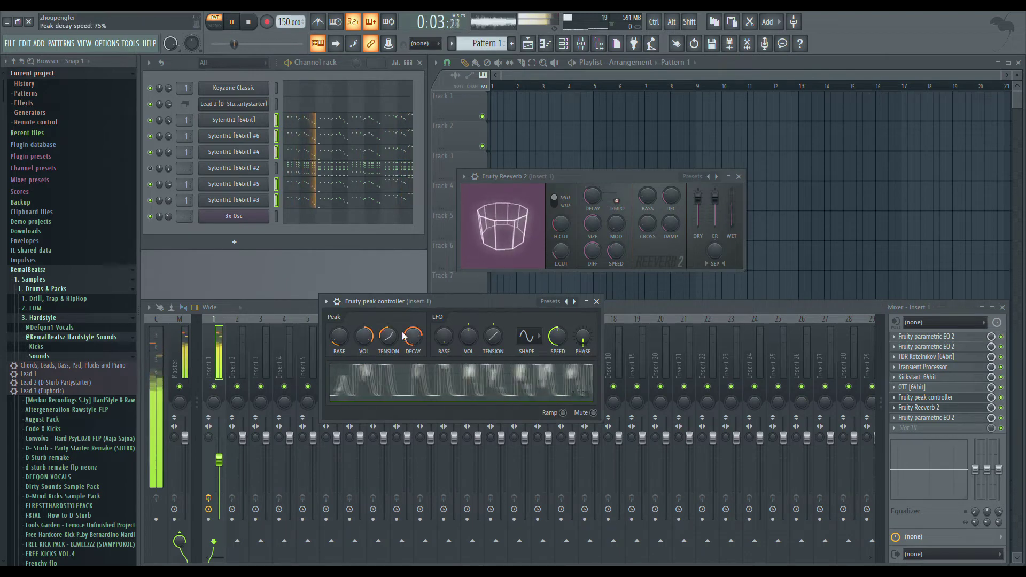
Set the peak tension of the Fruity peak controller on Insert 1 to 0%, and close it together with Fruity Reeverb 2.
{"action": "left_click_drag", "start_coordinate": [388, 337], "coordinate": [391, 335]}
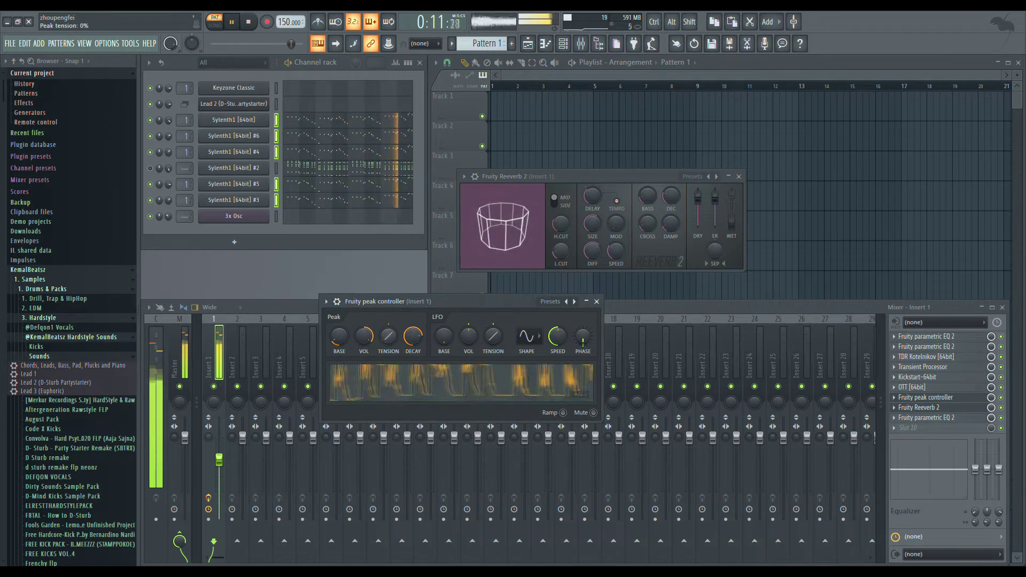
{"action": "left_click", "coordinate": [596, 302]}
{"action": "left_click", "coordinate": [739, 177]}
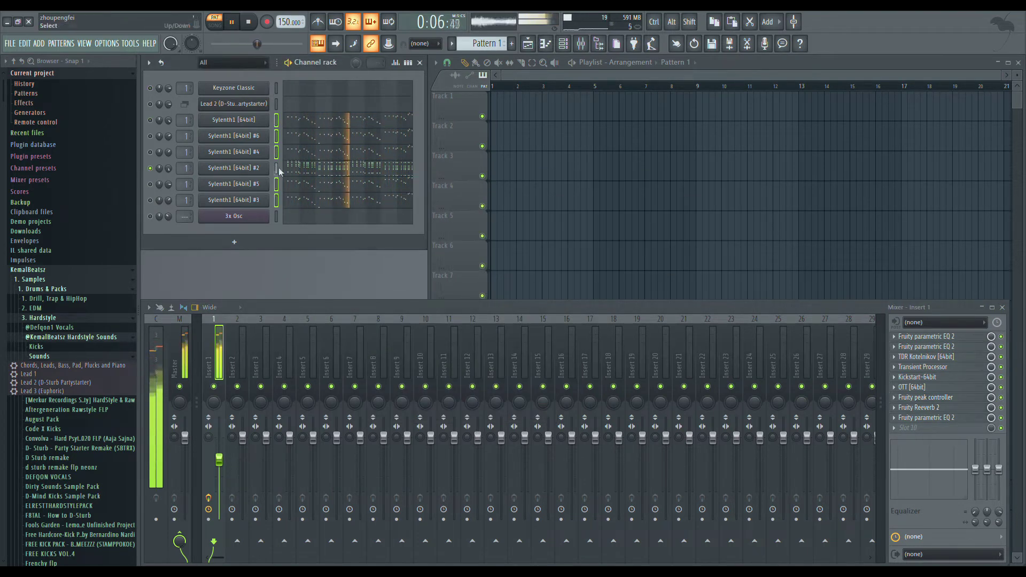
Link the Sylenth1 [64bit] #2 chord channel to its own mixer track and check Kickstart in that track's effect chain.
{"action": "key", "text": "ctrl+l"}
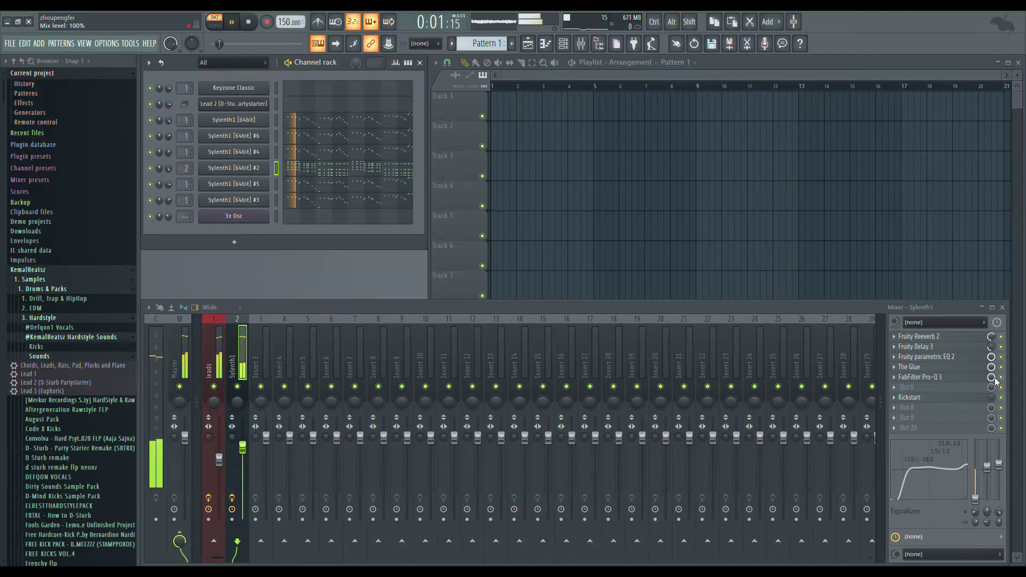
{"action": "left_click", "coordinate": [957, 400]}
{"action": "left_click_drag", "start_coordinate": [433, 349], "coordinate": [631, 241]}
{"action": "left_click", "coordinate": [724, 241]}
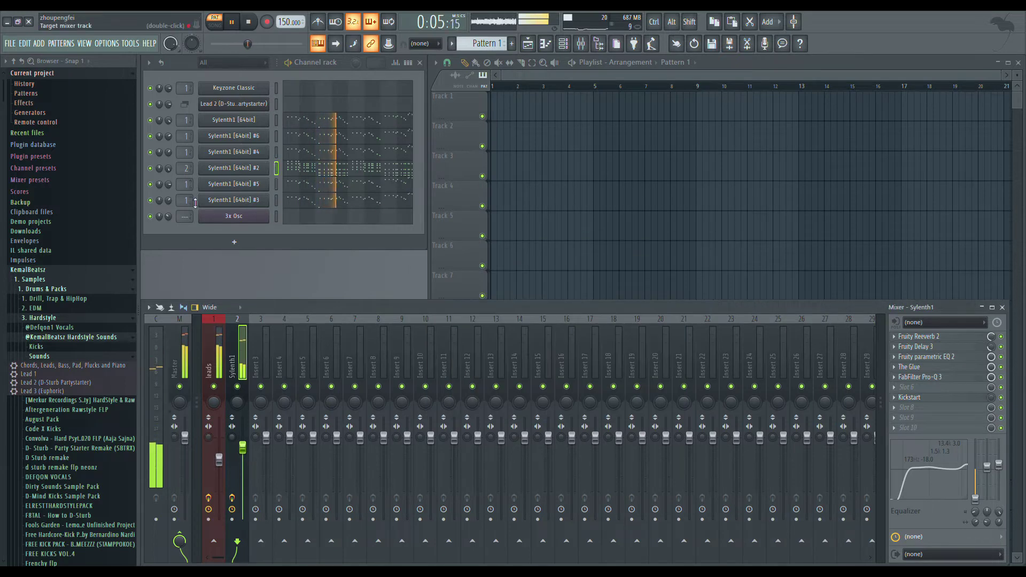
Inspect Fruity Reeverb 2 and the Fruity peak controller on the leads mixer track.
{"action": "left_click", "coordinate": [221, 356]}
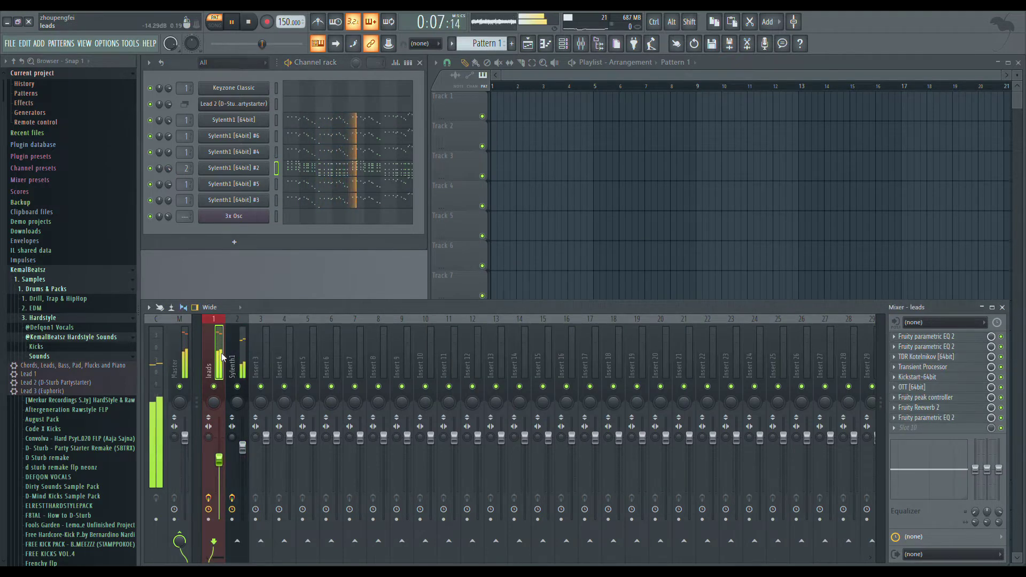
{"action": "left_click", "coordinate": [928, 409]}
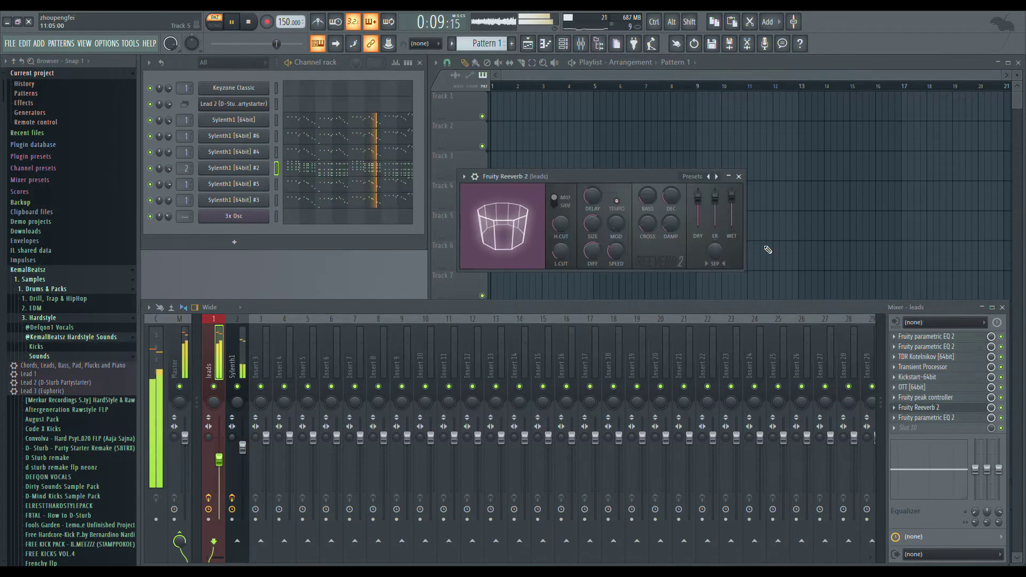
{"action": "left_click", "coordinate": [921, 398]}
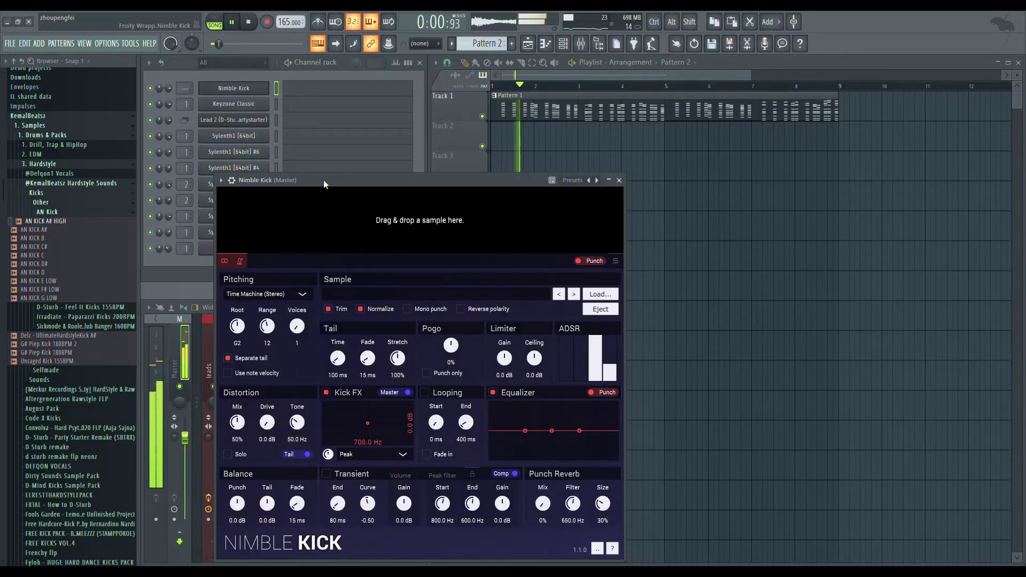
Reposition the Nimble Kick window and load the AN KICK A# HIGH.wav sample into it.
{"action": "left_click_drag", "start_coordinate": [324, 184], "coordinate": [407, 168]}
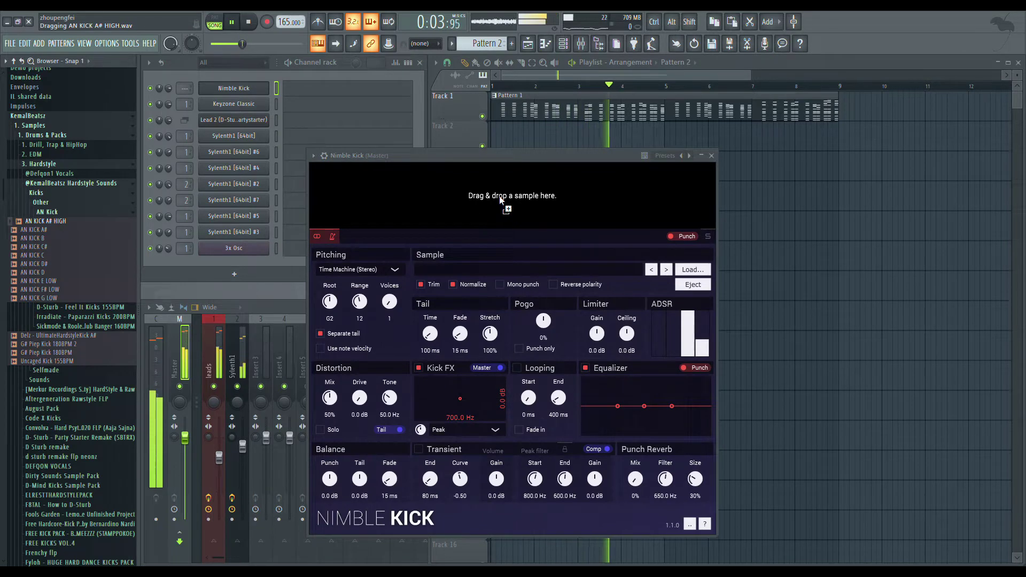
{"action": "left_click_drag", "start_coordinate": [500, 199], "coordinate": [501, 198]}
Set the kick sample's tail start to 155 ms in Nimble Kick and close the plugin.
{"action": "left_click_drag", "start_coordinate": [420, 192], "coordinate": [461, 198]}
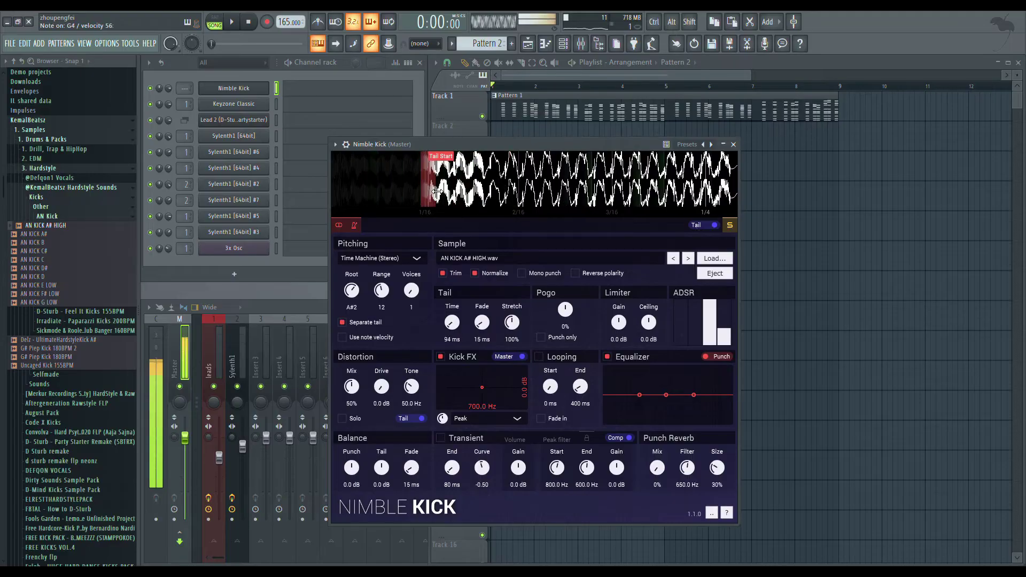
{"action": "left_click_drag", "start_coordinate": [425, 192], "coordinate": [494, 193]}
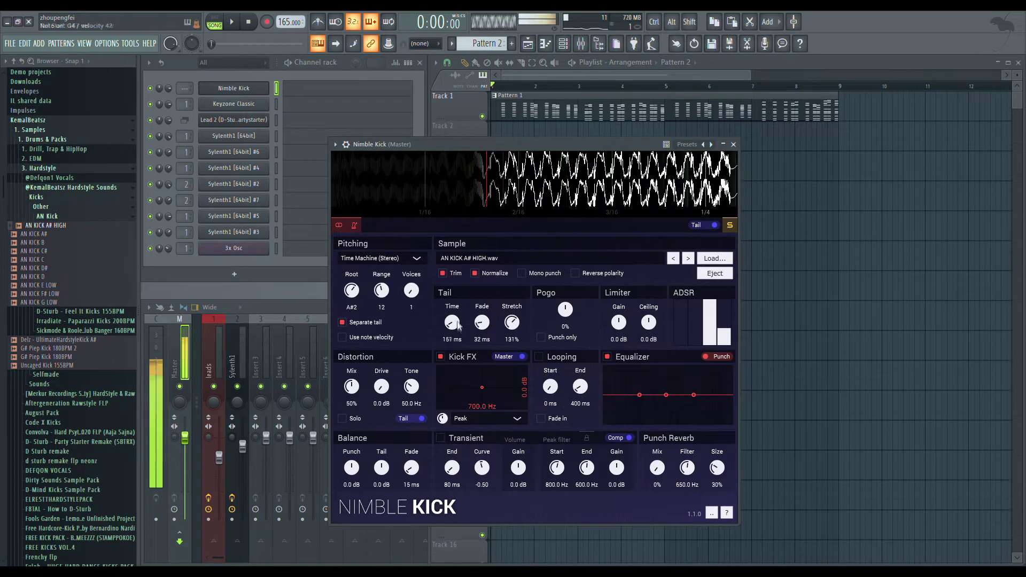
{"action": "left_click_drag", "start_coordinate": [459, 325], "coordinate": [459, 327]}
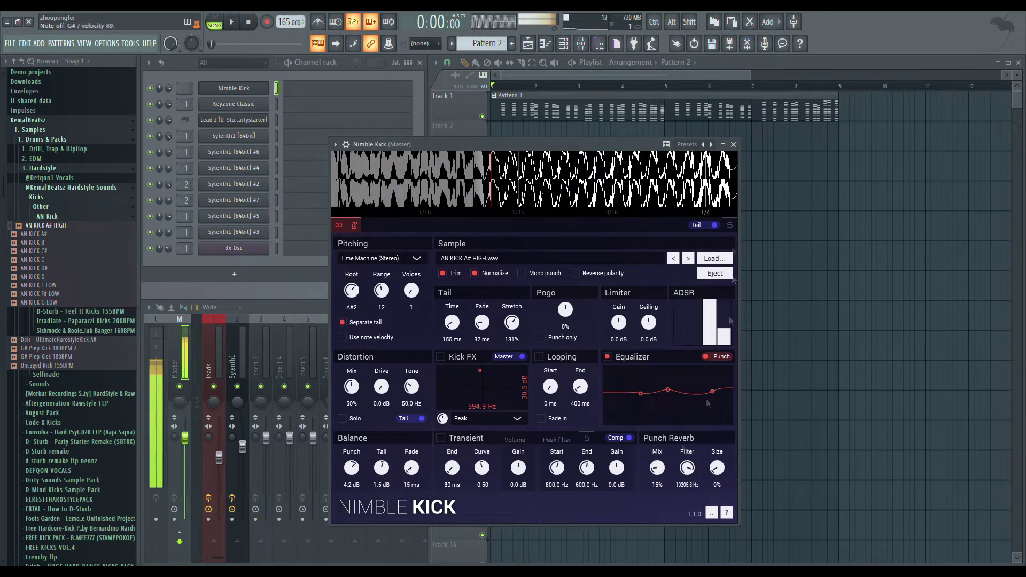
{"action": "left_click", "coordinate": [733, 144]}
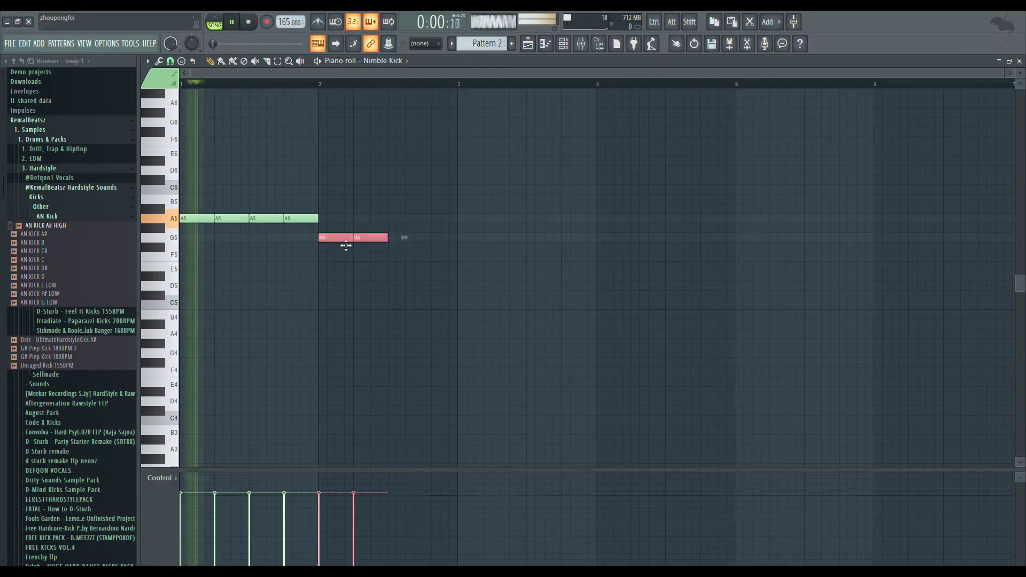
Extend the Nimble Kick notes beyond the A5 and G5 hits to fill the following bars of the pattern.
{"action": "left_click_drag", "start_coordinate": [344, 352], "coordinate": [454, 352]}
{"action": "left_click_drag", "start_coordinate": [460, 401], "coordinate": [593, 401]}
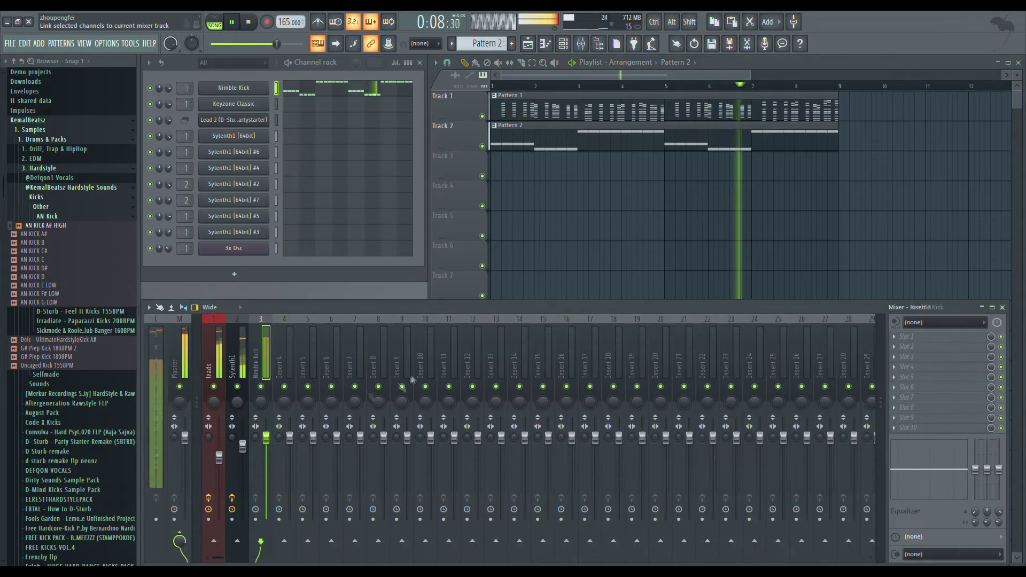
Raise the volume of the leads mixer track slightly to balance it against the kick.
{"action": "left_click", "coordinate": [214, 402]}
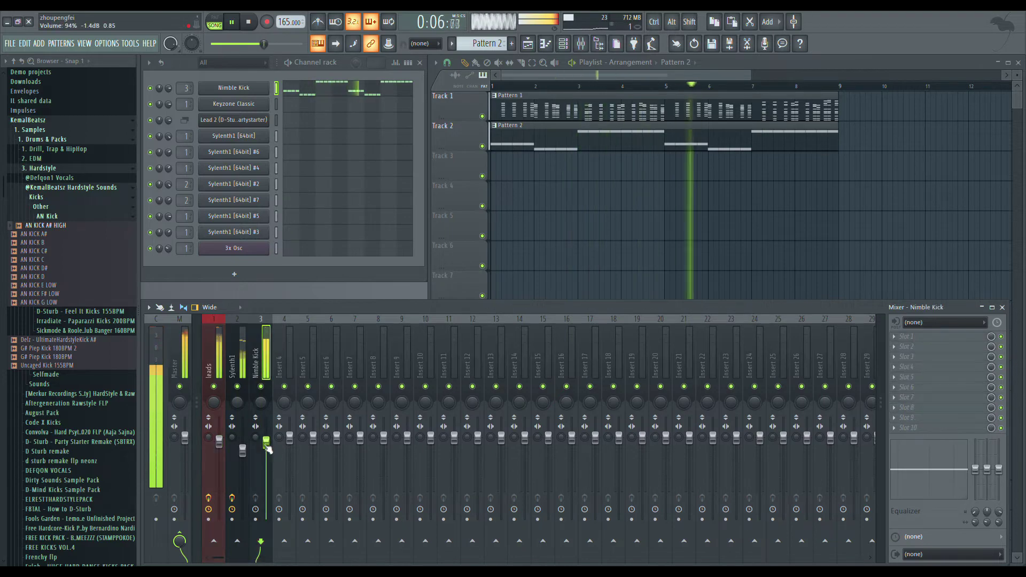
{"action": "left_click_drag", "start_coordinate": [219, 439], "coordinate": [219, 434]}
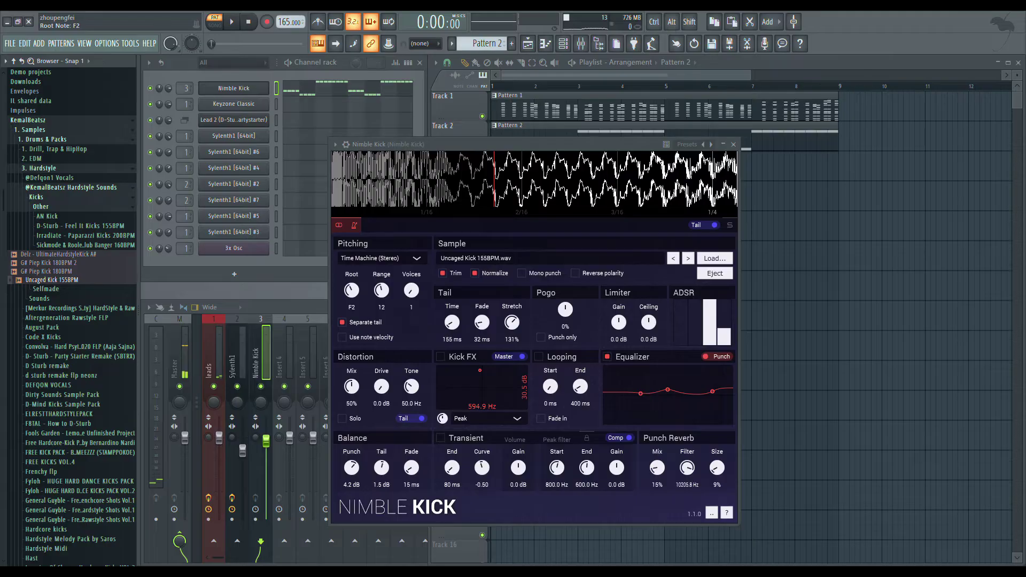
Set the tail start of Uncaged Kick 155BPM.wav to 133 ms in Nimble Kick, close the plugin and stop playback.
{"action": "left_click_drag", "start_coordinate": [494, 180], "coordinate": [469, 184]}
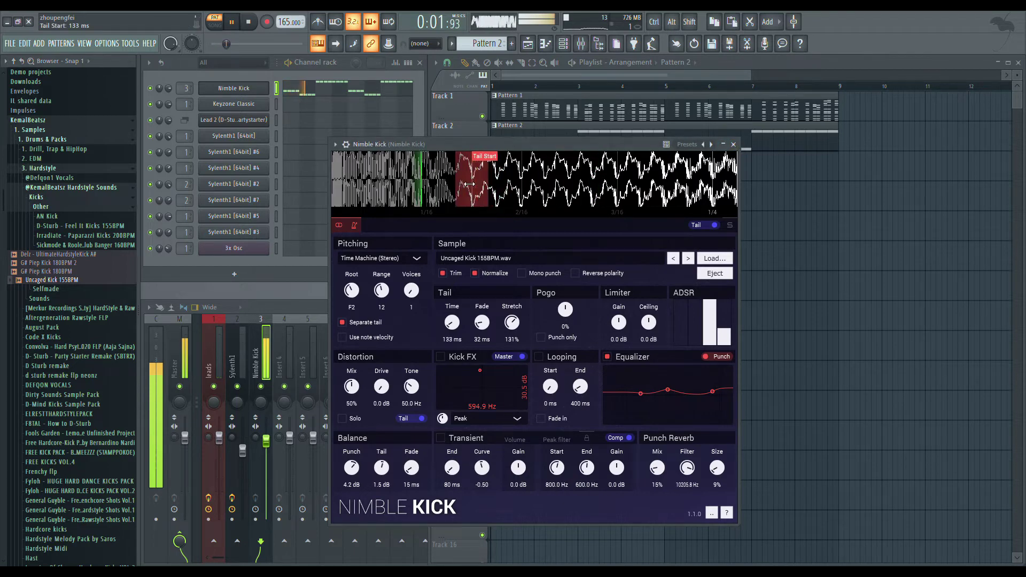
{"action": "left_click", "coordinate": [733, 144]}
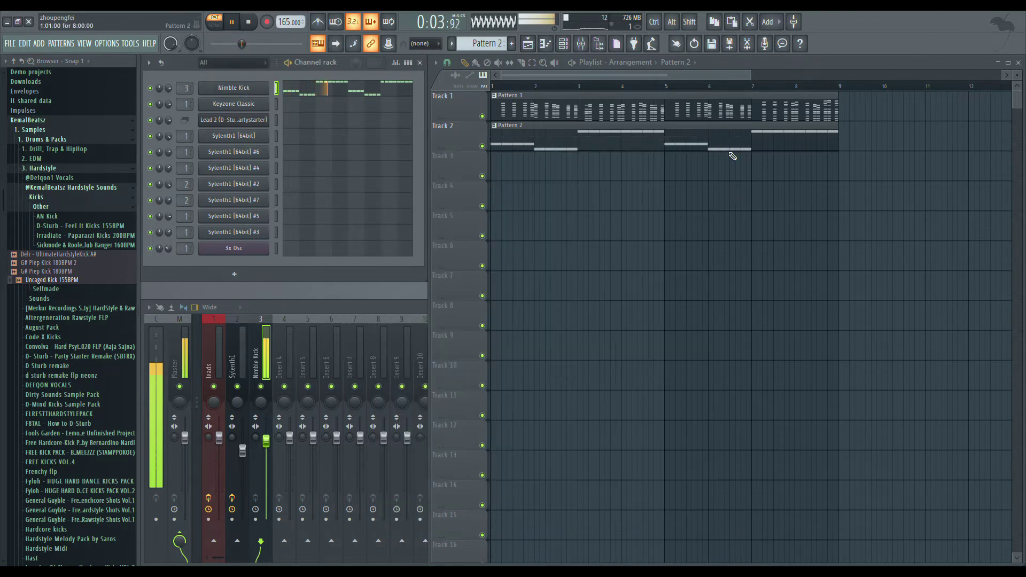
{"action": "key", "text": "space"}
Audition kick samples in the Fyloh hard dance kicks pack, including the rawstyle, XTRA RAW PITCH DOWN and THE PROJECT KICK REMAKE TRIPLETS kicks.
{"action": "left_click", "coordinate": [46, 289]}
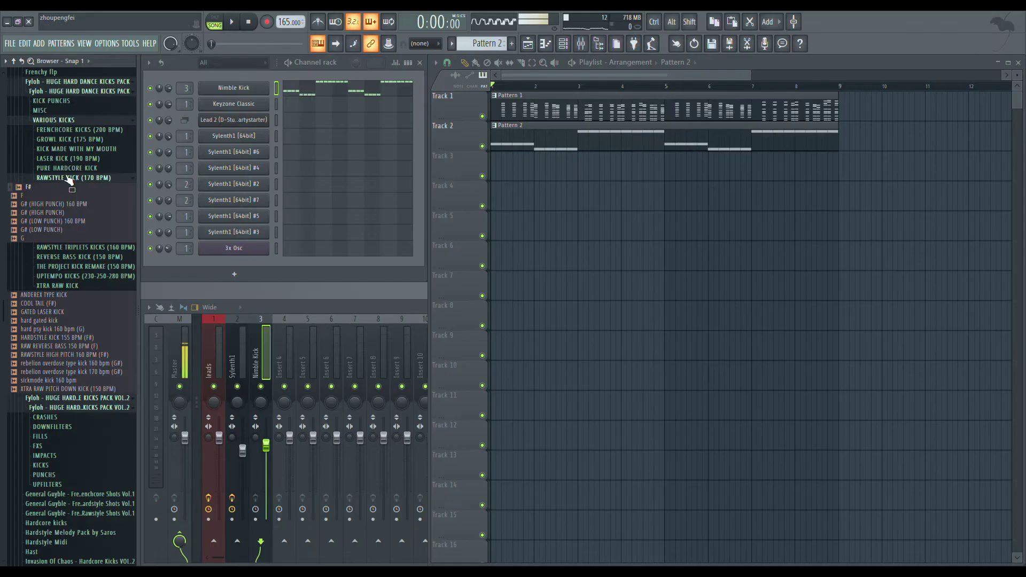
{"action": "scroll", "coordinate": [68, 196], "scroll_direction": "down", "scroll_amount": 2}
{"action": "left_click", "coordinate": [67, 191]}
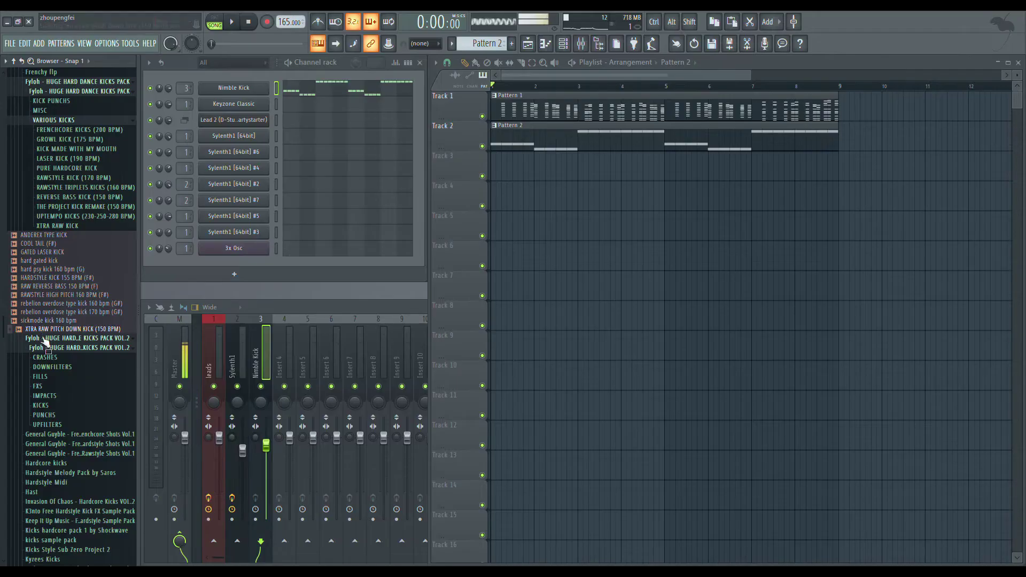
{"action": "left_click", "coordinate": [80, 206]}
{"action": "left_click", "coordinate": [59, 234]}
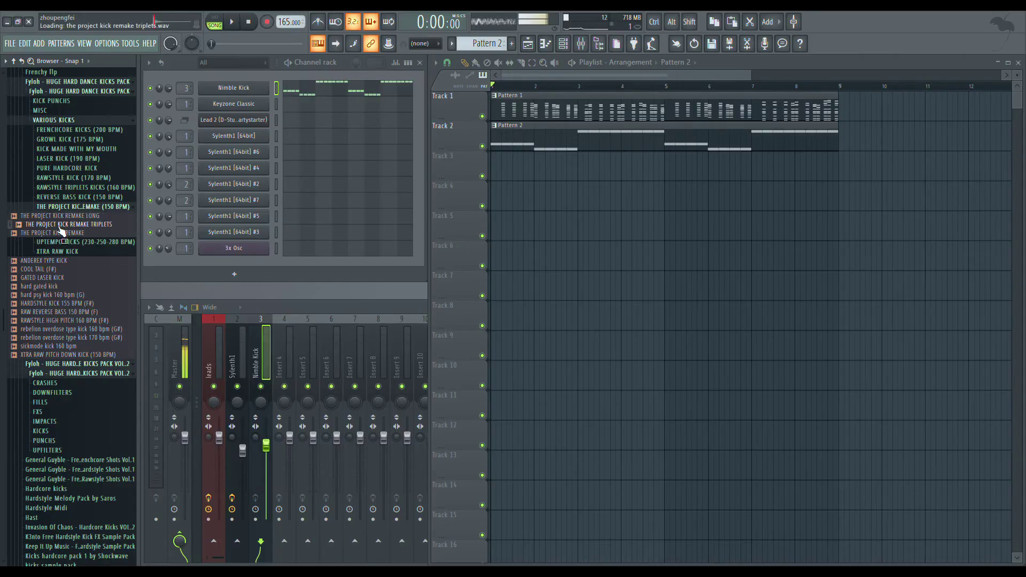
{"action": "scroll", "coordinate": [60, 229], "scroll_direction": "down", "scroll_amount": 15}
Load Fleshpean - kick1 into Nimble Kick, set its tail start to 115 ms, and play the arrangement while collapsing the RHSP2 - Kicks folder.
{"action": "left_click", "coordinate": [53, 303]}
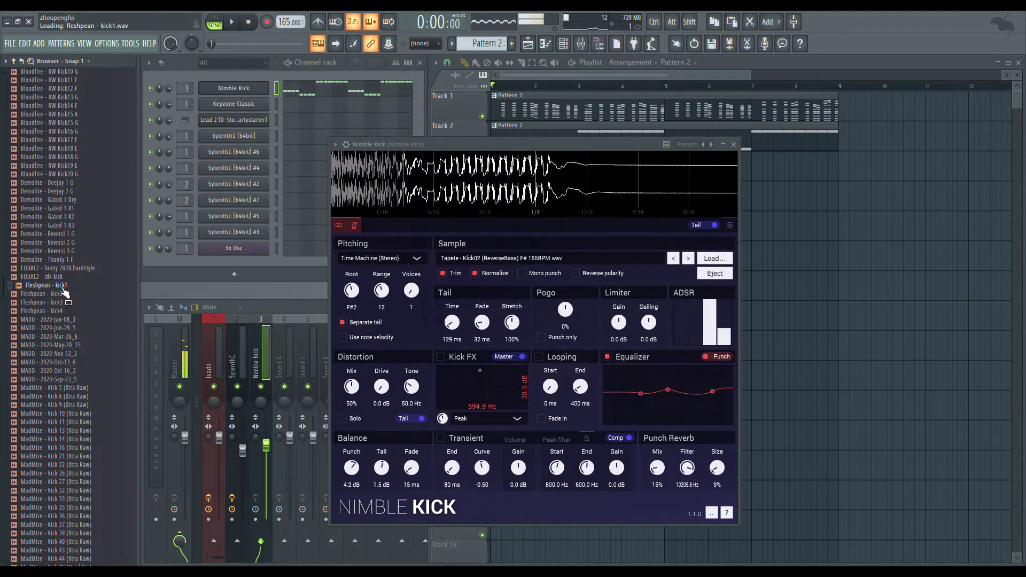
{"action": "left_click_drag", "start_coordinate": [444, 195], "coordinate": [447, 187]}
{"action": "key", "text": "space"}
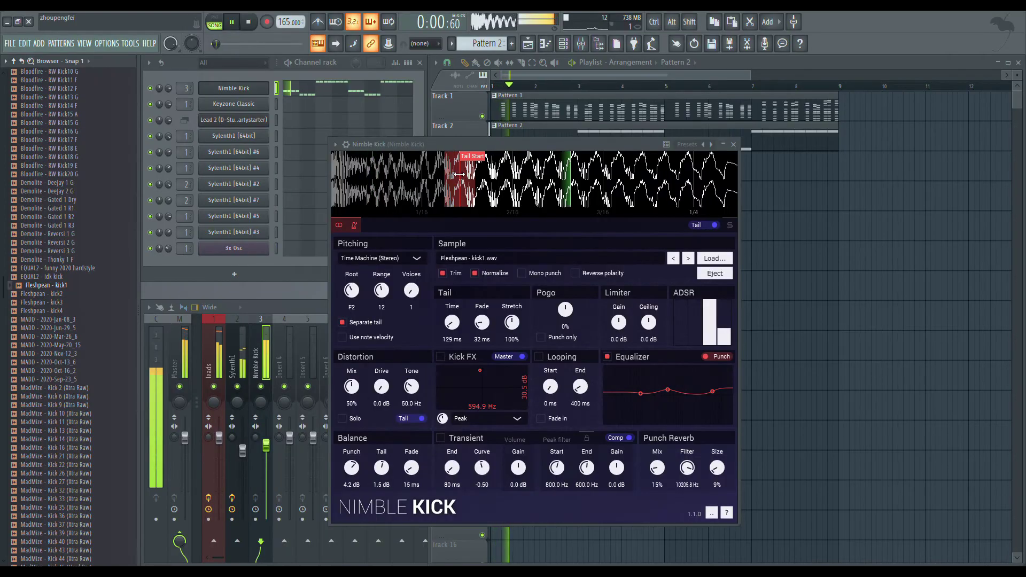
{"action": "scroll", "coordinate": [82, 236], "scroll_direction": "up", "scroll_amount": 10}
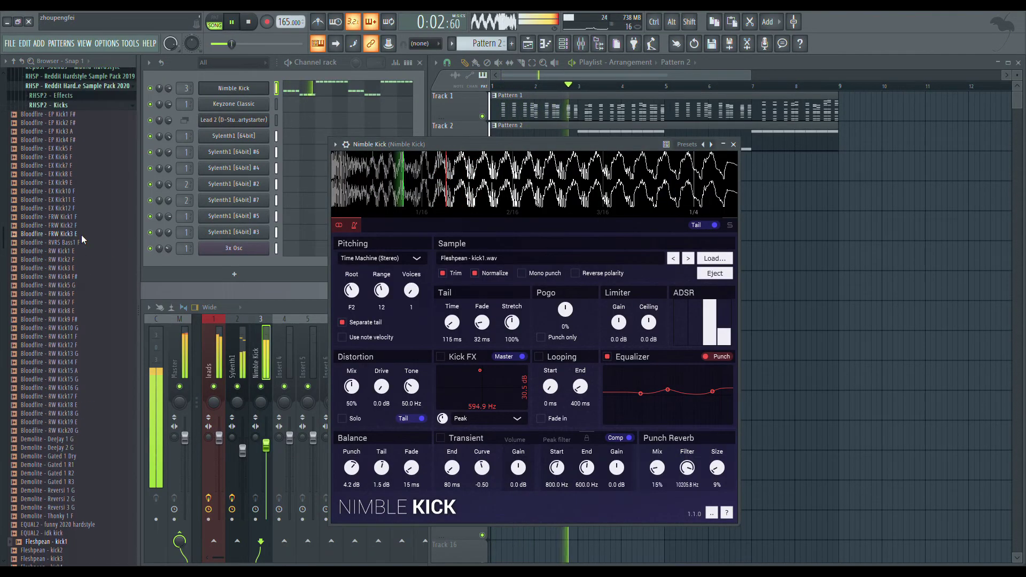
{"action": "left_click", "coordinate": [54, 105]}
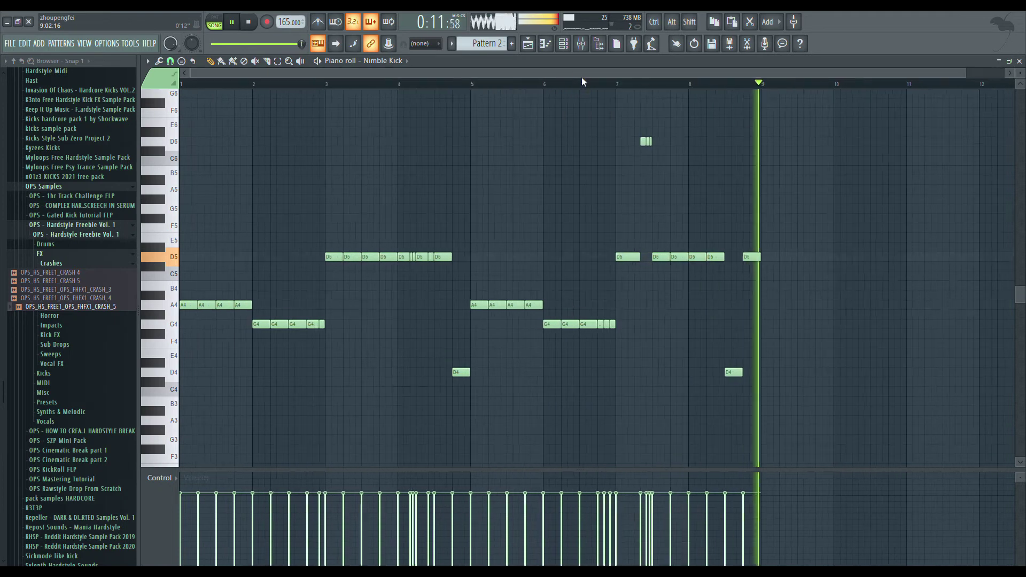
Raise the second-to-last Nimble Kick note in bar 8 to D5 and lower the final note to D4.
{"action": "key", "text": "ctrl+Up"}
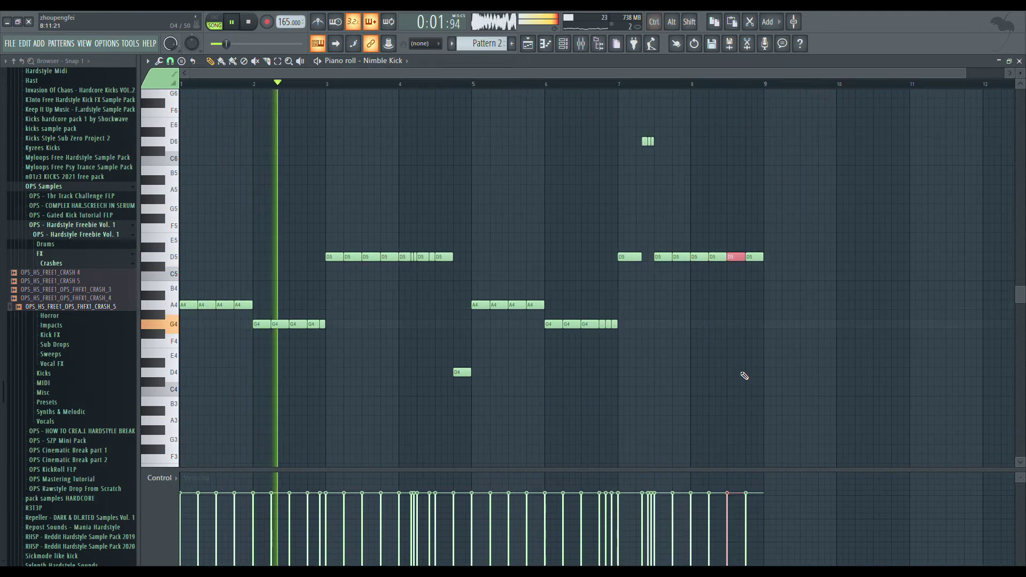
{"action": "left_click_drag", "start_coordinate": [761, 223], "coordinate": [769, 289]}
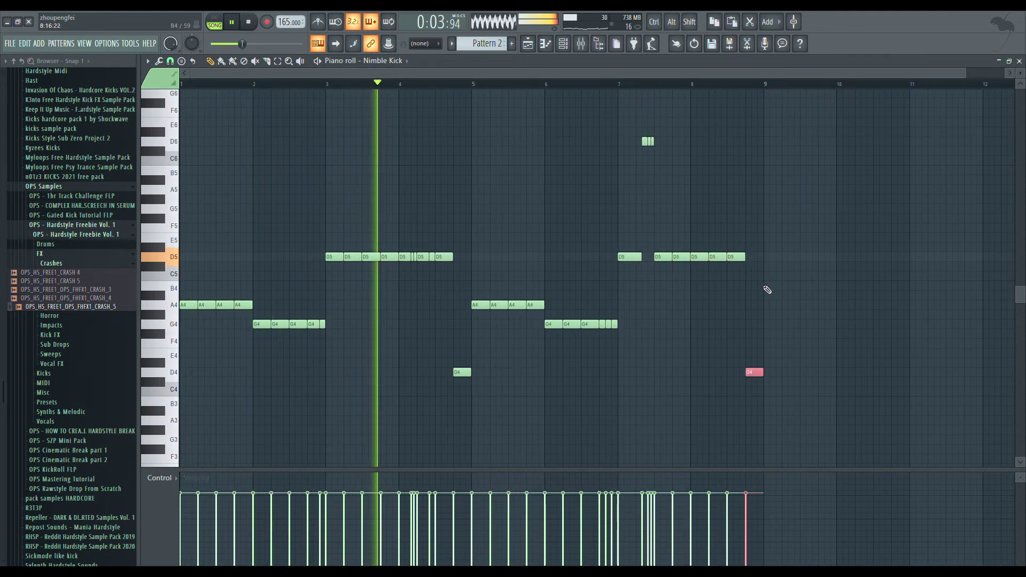